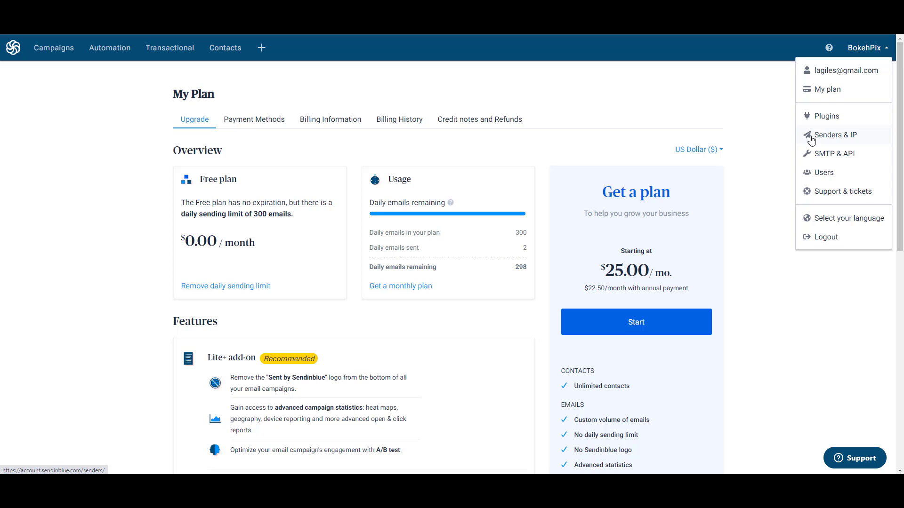
# Step: Open the Senders & IP settings and examine the new sender form and the existing sender's name and email
pyautogui.click(810, 139)
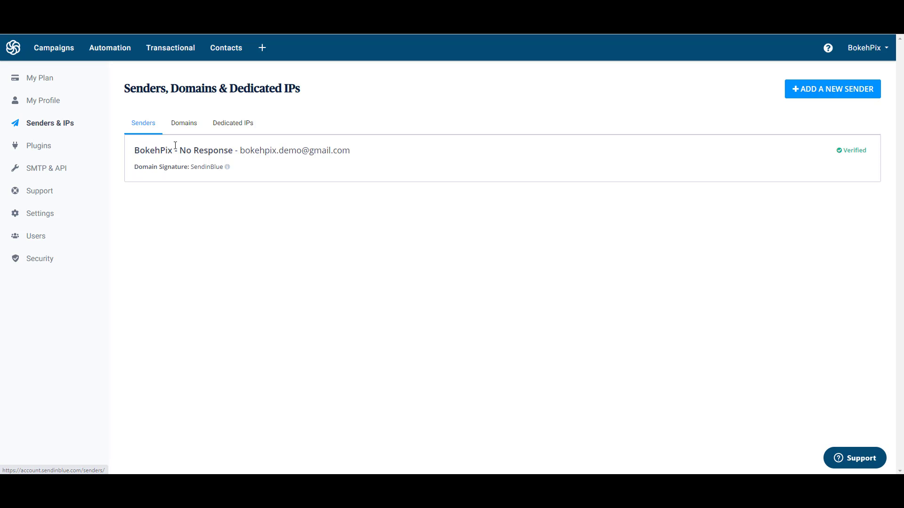
pyautogui.click(787, 96)
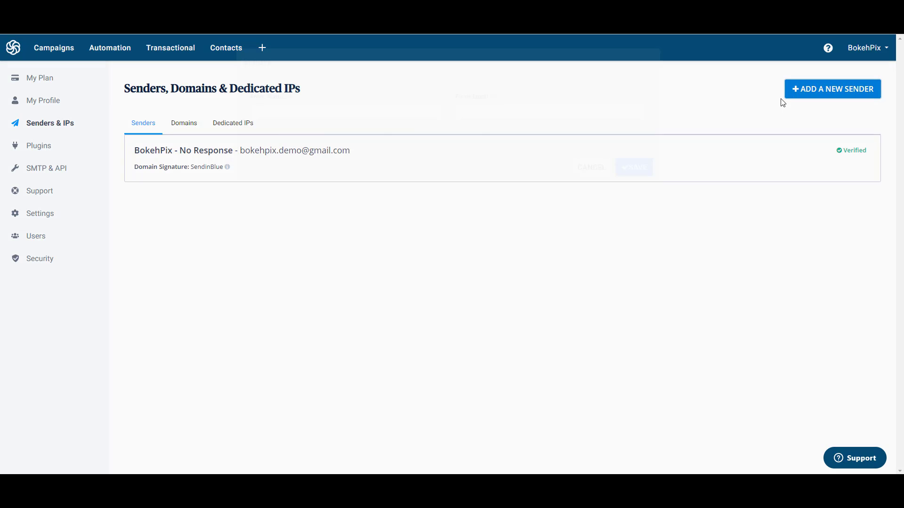
pyautogui.click(317, 113)
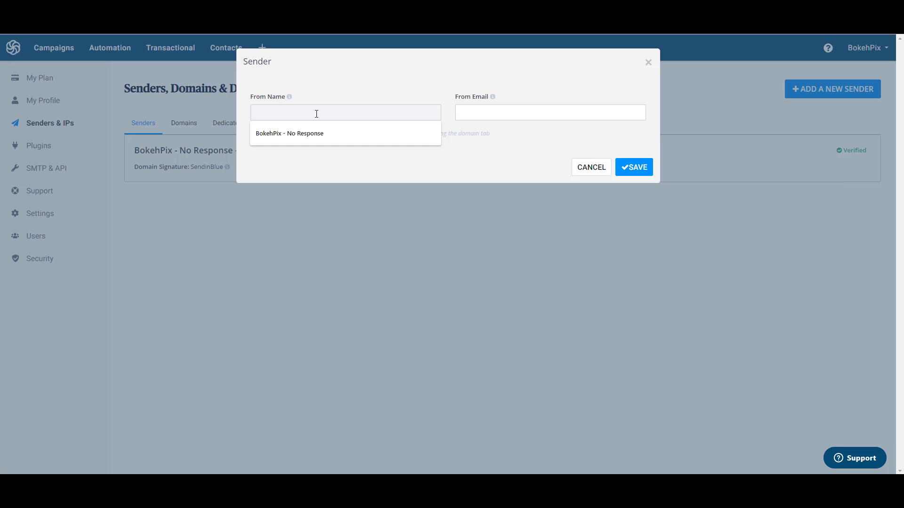
pyautogui.click(502, 112)
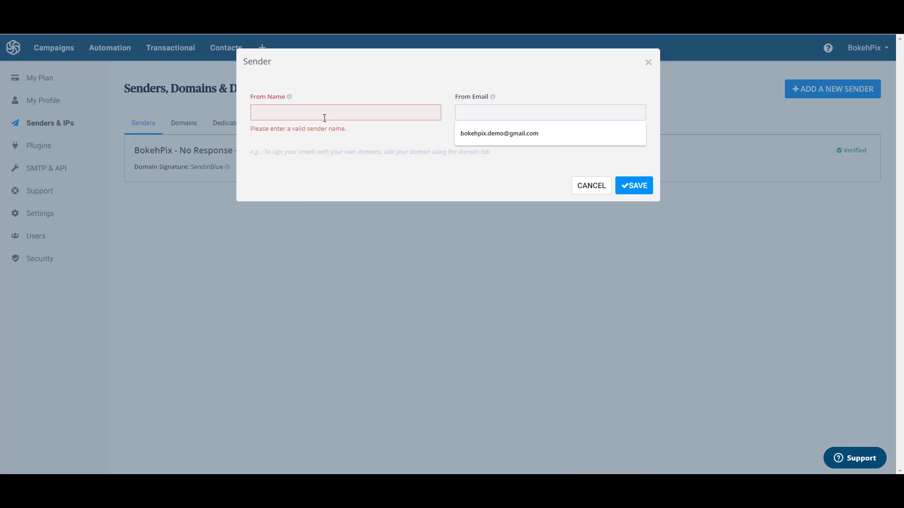
pyautogui.click(576, 187)
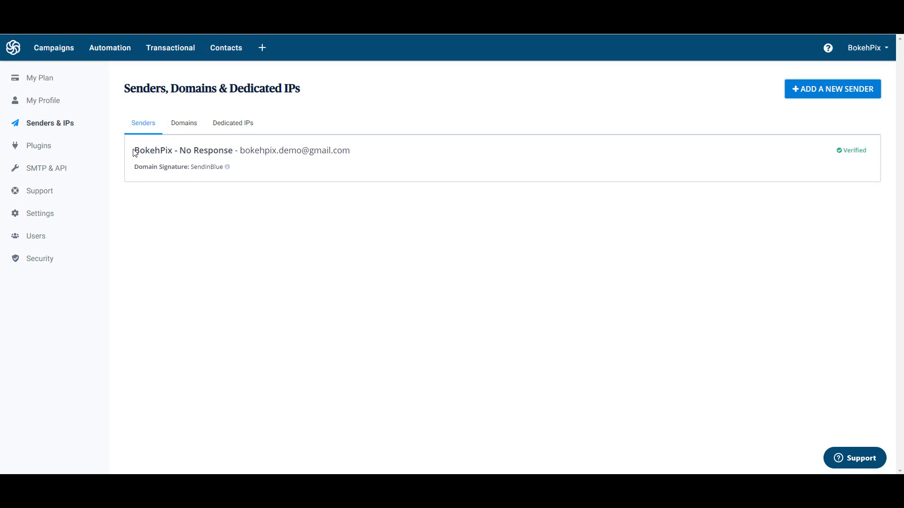
pyautogui.moveTo(134, 152); pyautogui.dragTo(357, 165)
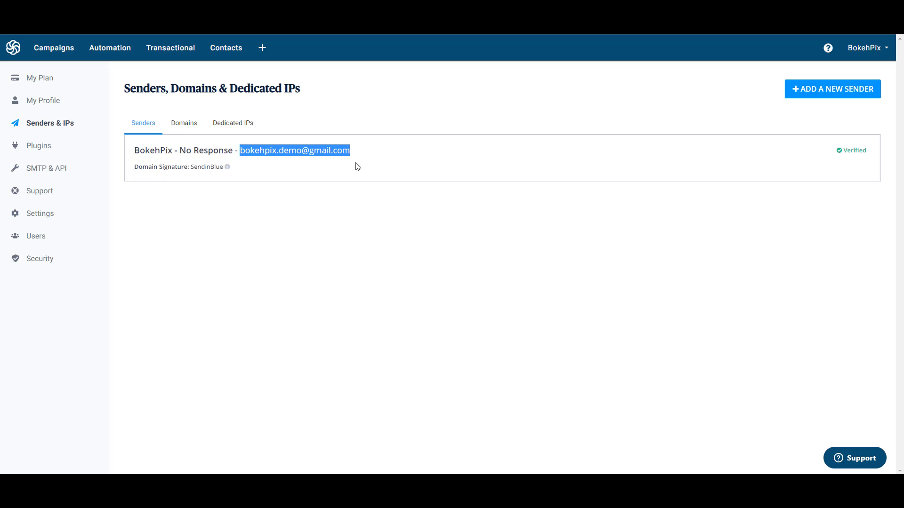
pyautogui.click(587, 198)
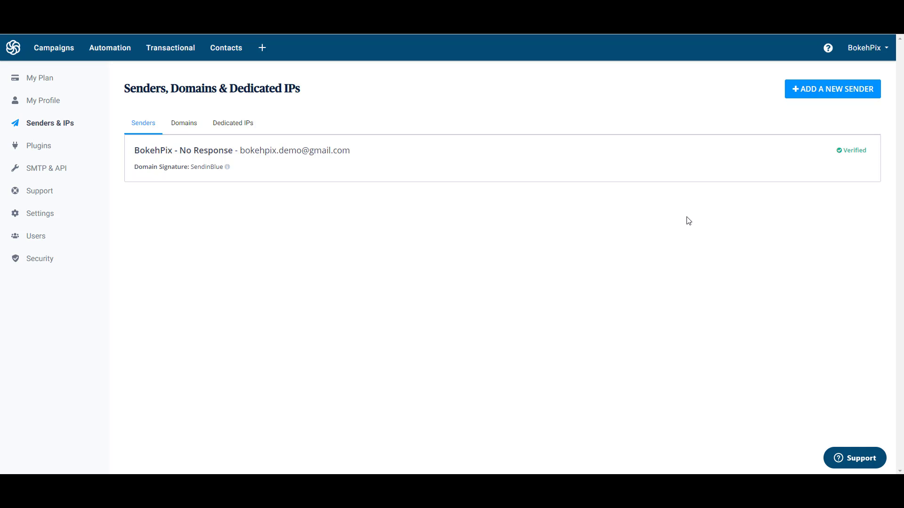
# Step: Open the SMTP & API settings and examine the SMTP server, port and login values
pyautogui.click(888, 52)
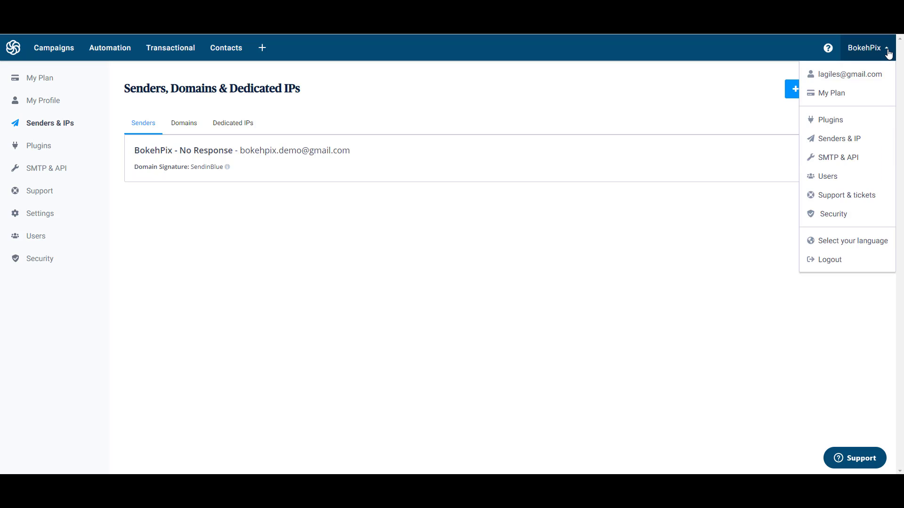
pyautogui.click(811, 160)
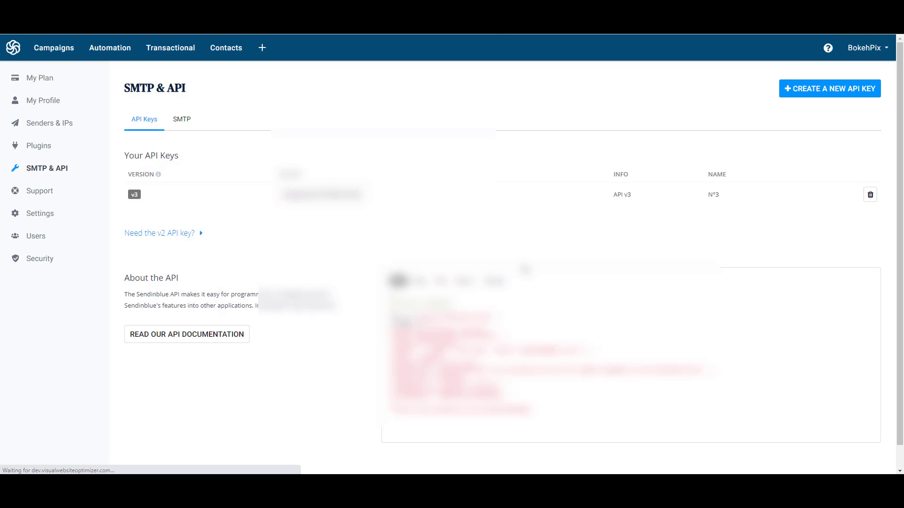
pyautogui.click(184, 124)
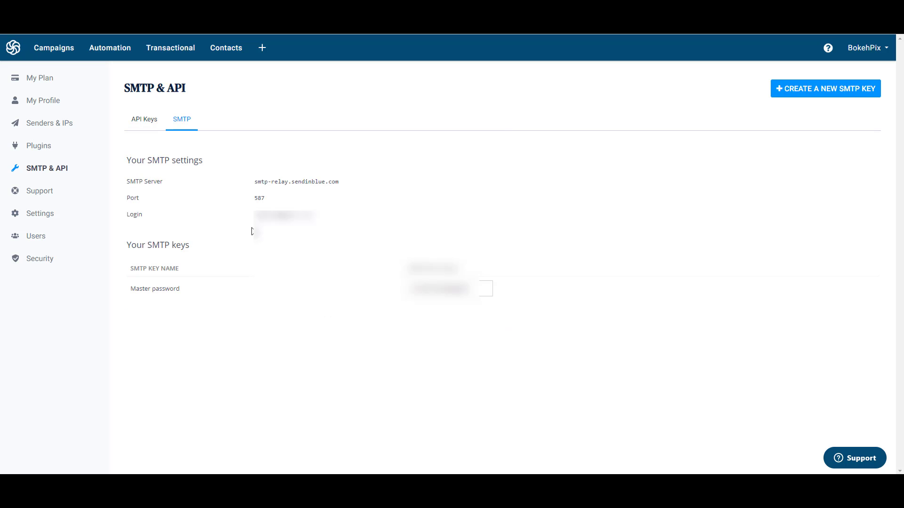
pyautogui.moveTo(255, 181); pyautogui.dragTo(339, 182)
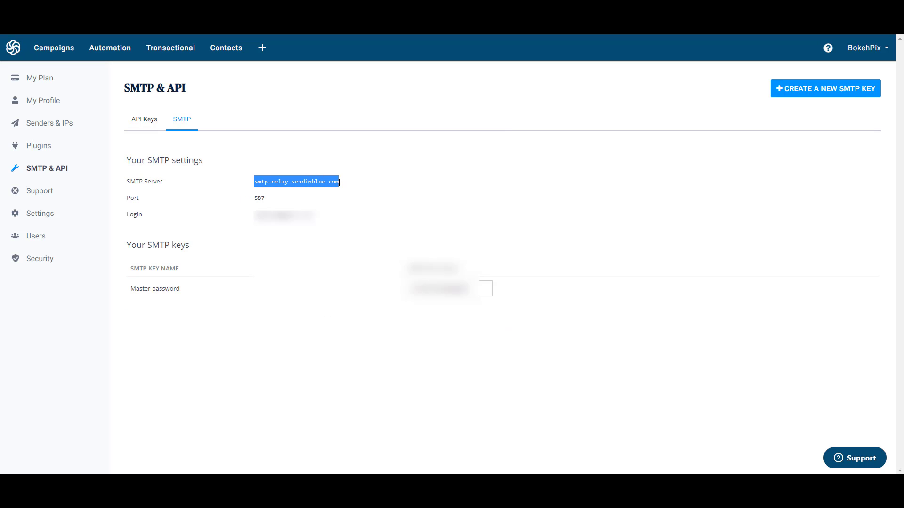
pyautogui.click(289, 206)
pyautogui.doubleClick(257, 198)
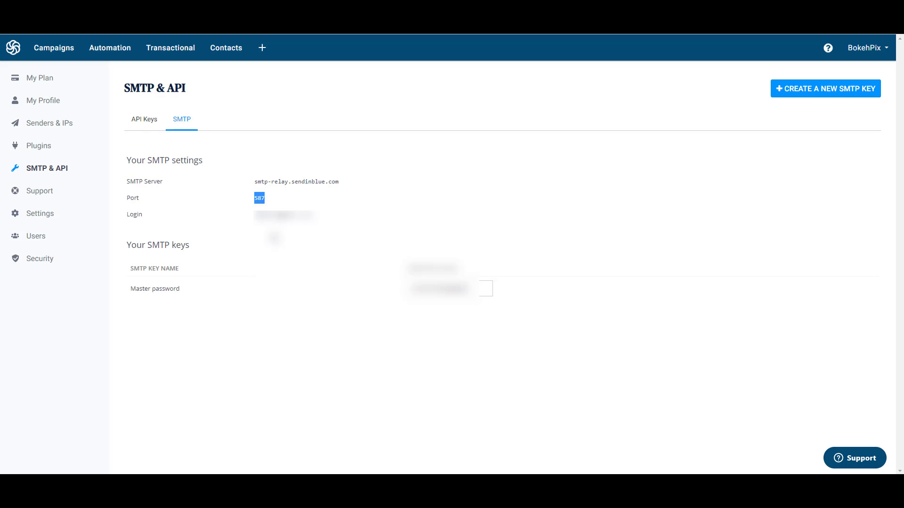
pyautogui.click(274, 237)
pyautogui.doubleClick(135, 216)
pyautogui.click(163, 226)
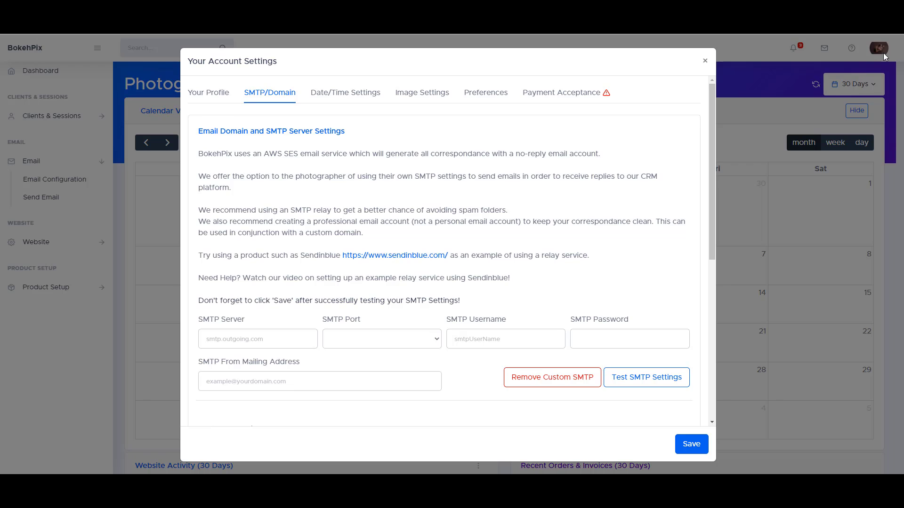
# Step: Switch to BokehPix and open the account settings
pyautogui.click(882, 52)
pyautogui.click(878, 49)
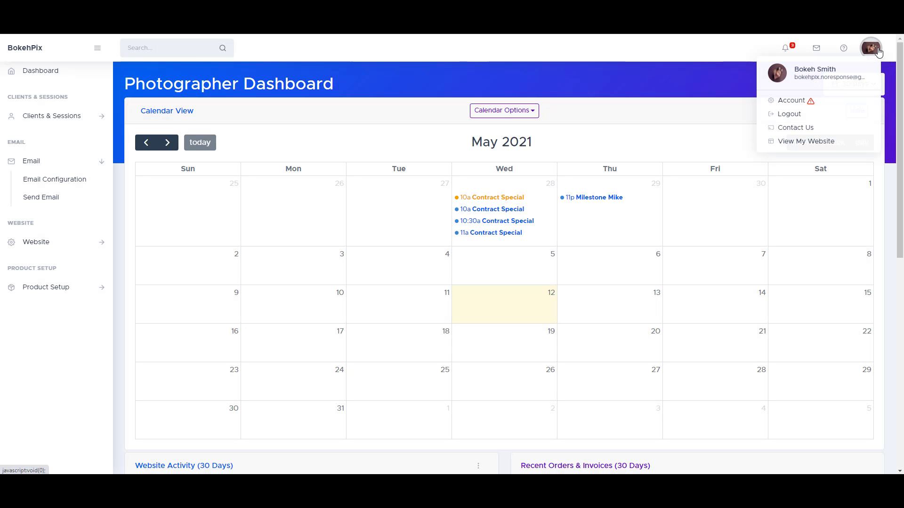
pyautogui.click(790, 100)
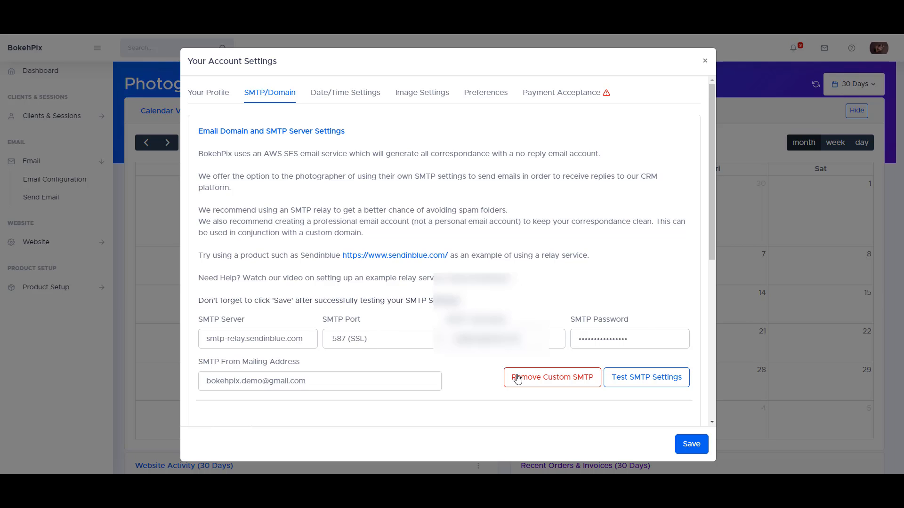
# Step: Check the SMTP From Mailing Address, run a test of the custom SMTP settings and acknowledge the result
pyautogui.moveTo(348, 378); pyautogui.dragTo(215, 382)
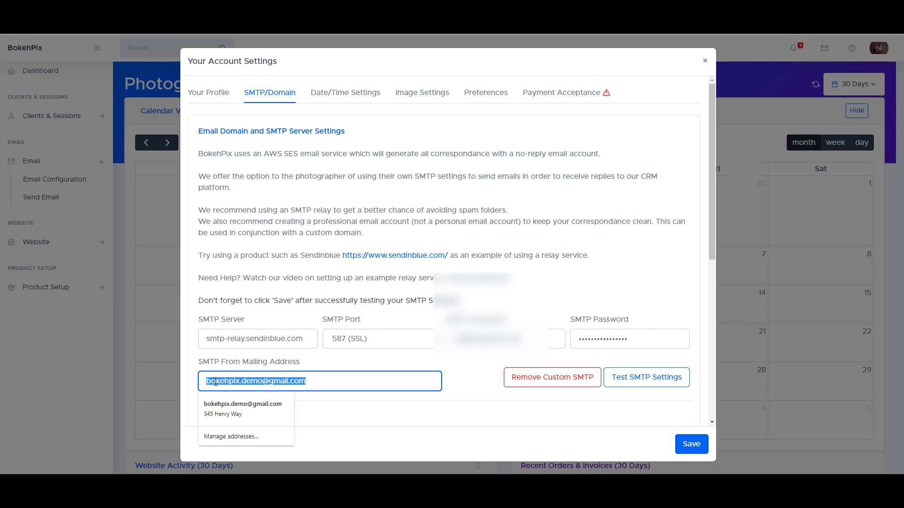
pyautogui.click(258, 378)
pyautogui.click(476, 389)
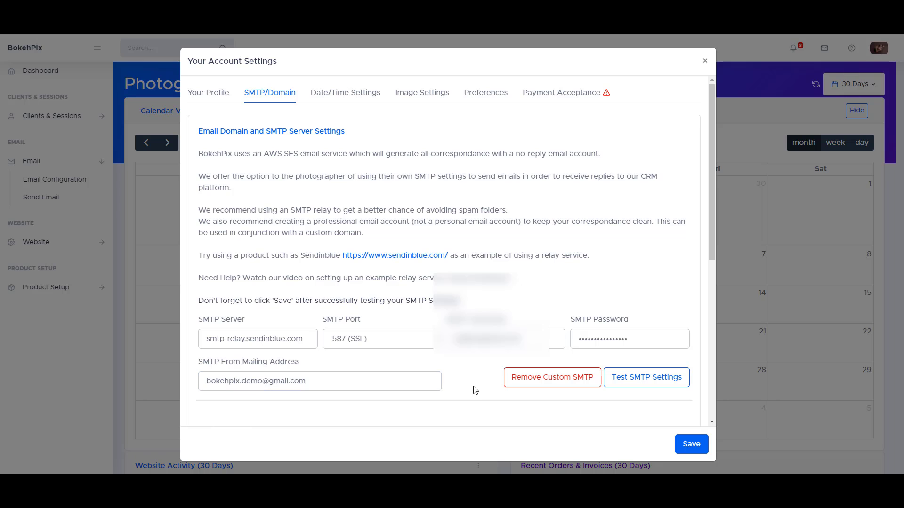
pyautogui.click(639, 383)
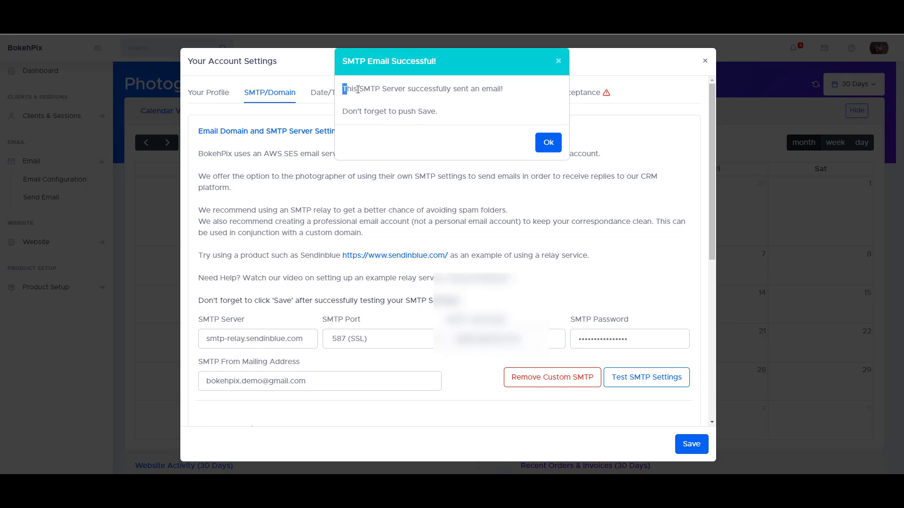
pyautogui.moveTo(358, 89); pyautogui.dragTo(503, 107)
pyautogui.click(515, 121)
pyautogui.moveTo(342, 116); pyautogui.dragTo(445, 113)
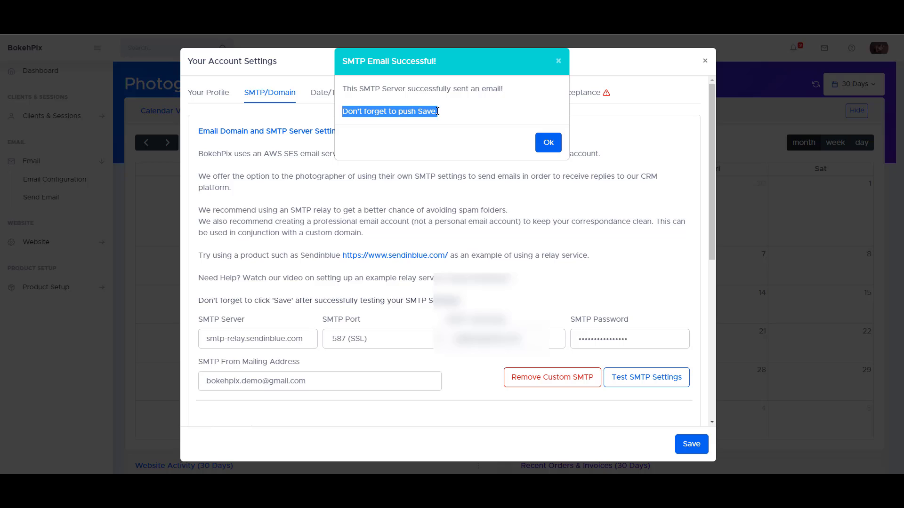
pyautogui.click(544, 142)
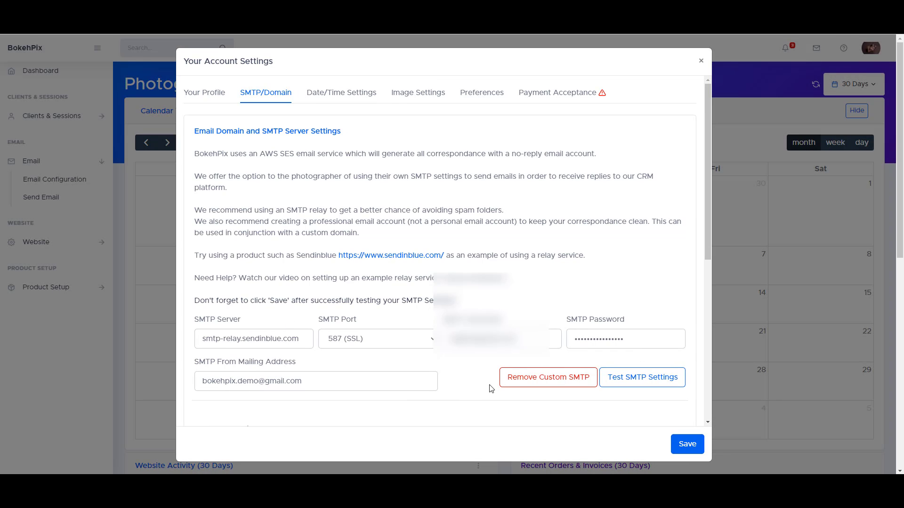
# Step: Remove the custom SMTP configuration and save the account settings
pyautogui.click(522, 384)
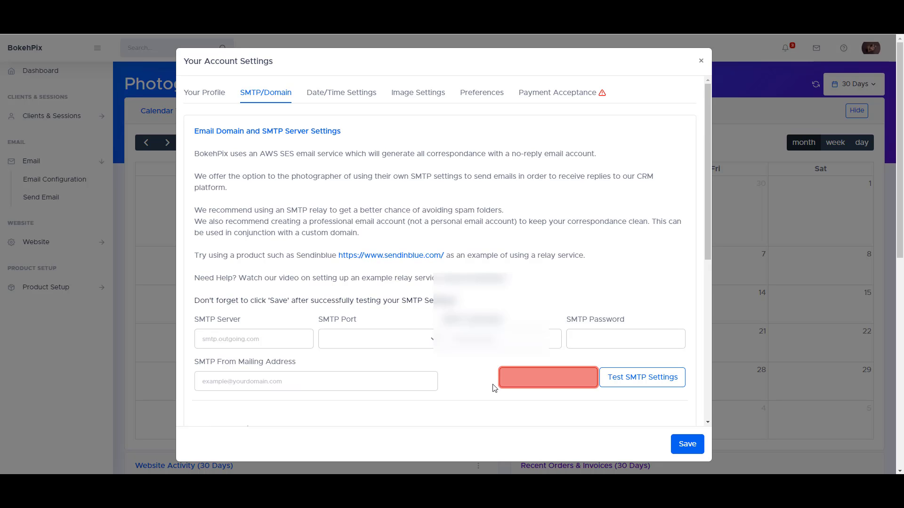
pyautogui.click(681, 452)
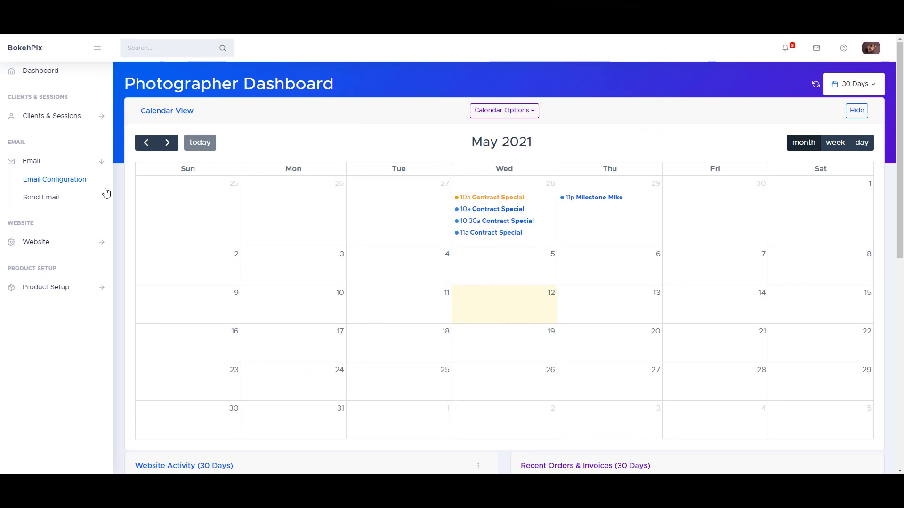
# Step: Start a new email to a contact from the recipient suggestions with the subject "Test my SMTP Relay"
pyautogui.click(44, 197)
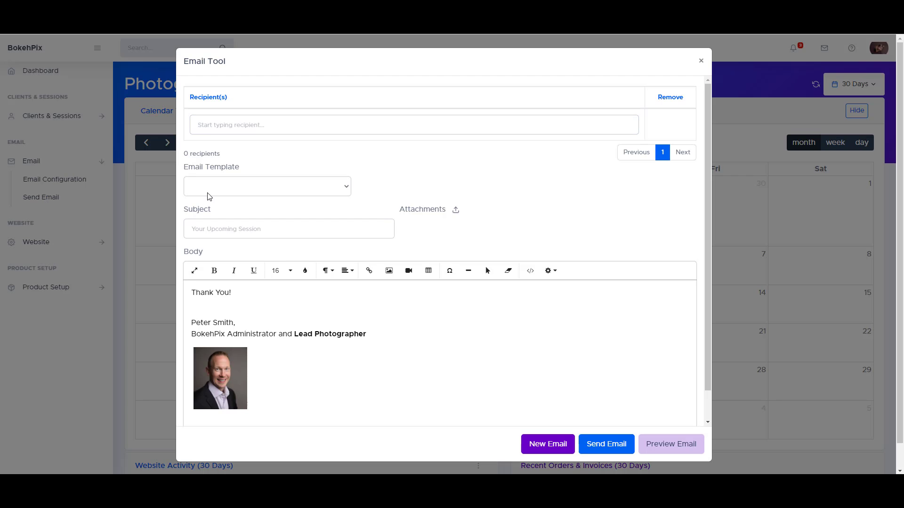
pyautogui.click(344, 127)
pyautogui.write('l')
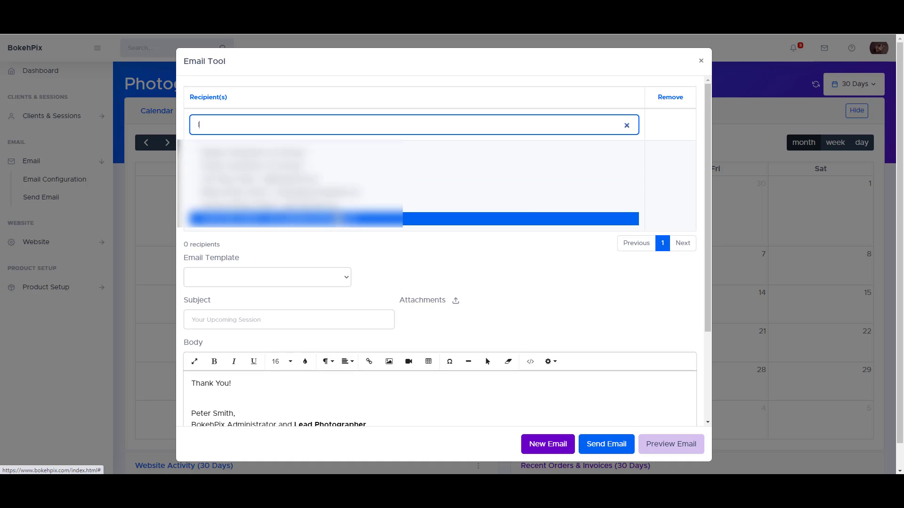
pyautogui.click(342, 178)
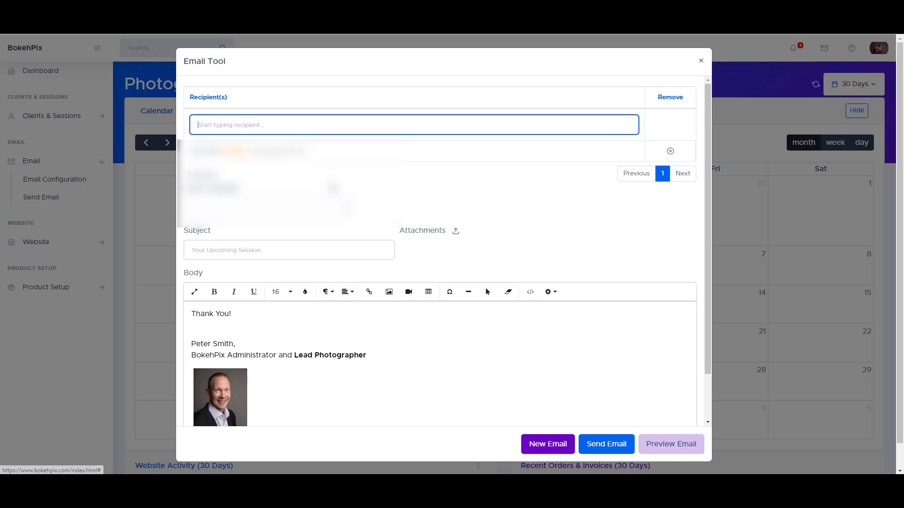
pyautogui.click(280, 250)
pyautogui.write('Test m')
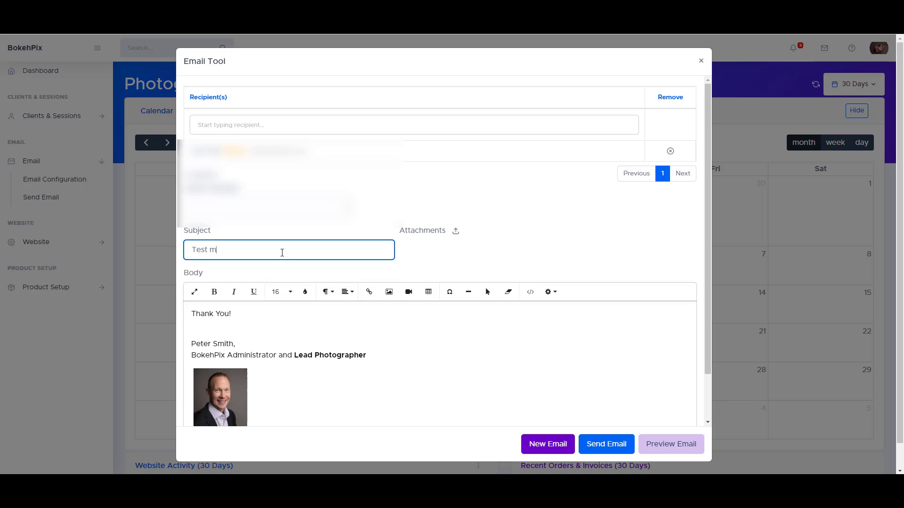
pyautogui.write('y SMTP Relay')
# Step: Add the line "This is a test!" above "Thank You!" in the body, send the email and close the confirmation
pyautogui.click(187, 313)
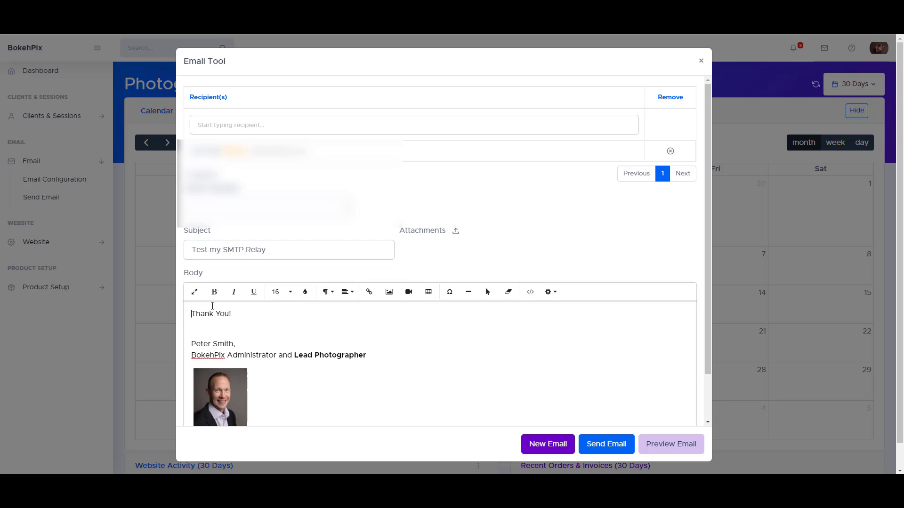
pyautogui.press('Return')
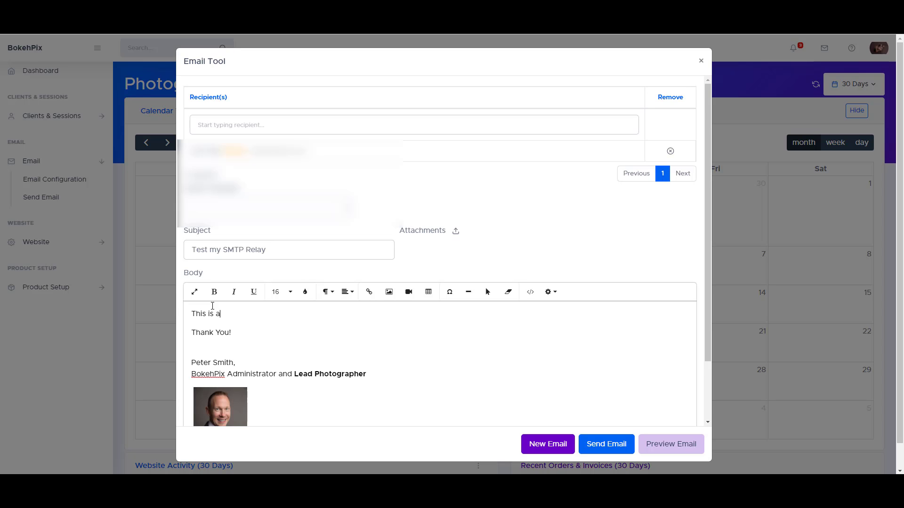
pyautogui.click(616, 443)
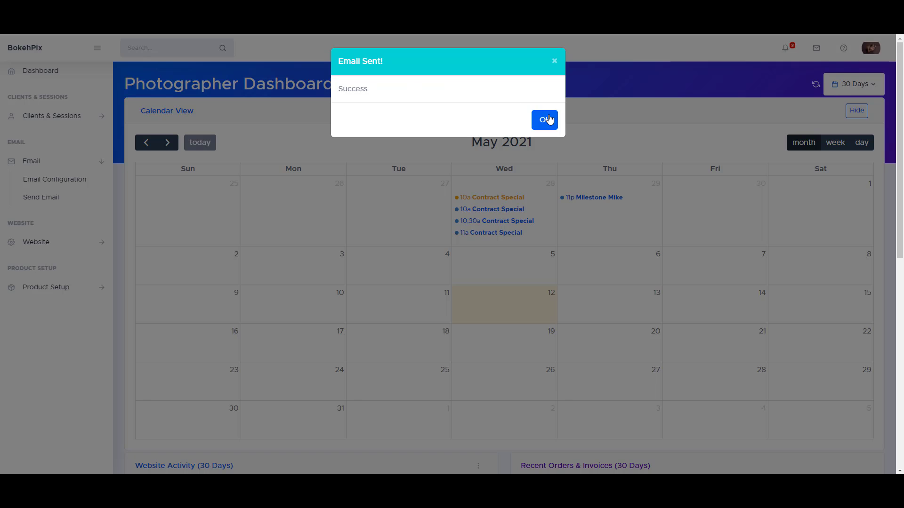
pyautogui.click(544, 120)
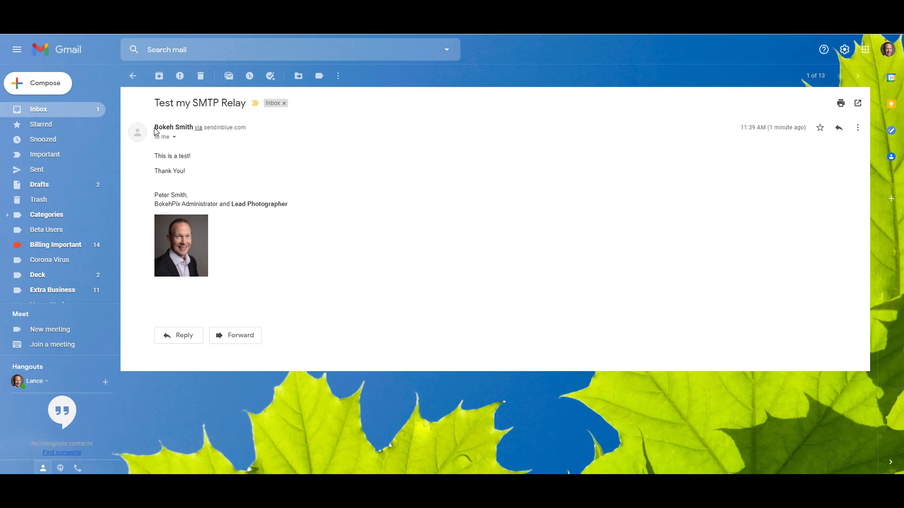
# Step: In Gmail, examine the sender and expanded message details of the received "Test my SMTP Relay" email
pyautogui.moveTo(157, 128); pyautogui.dragTo(190, 130)
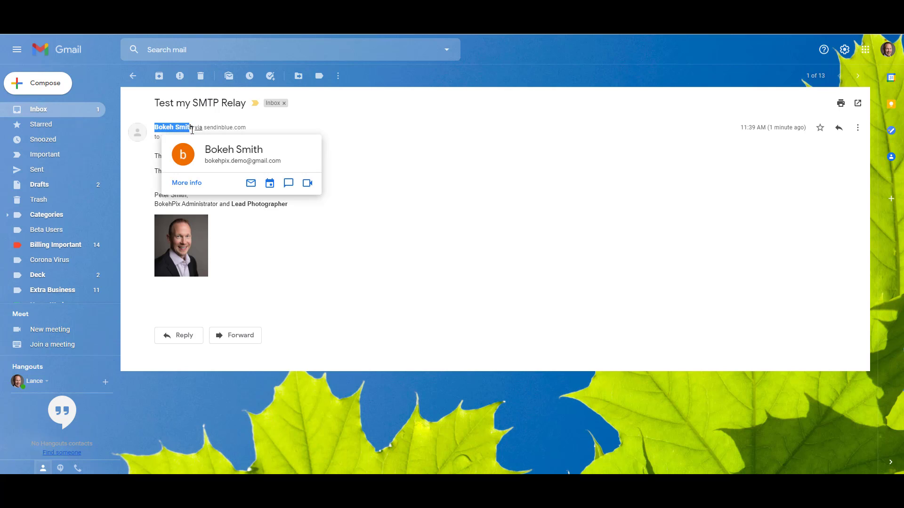
pyautogui.click(241, 127)
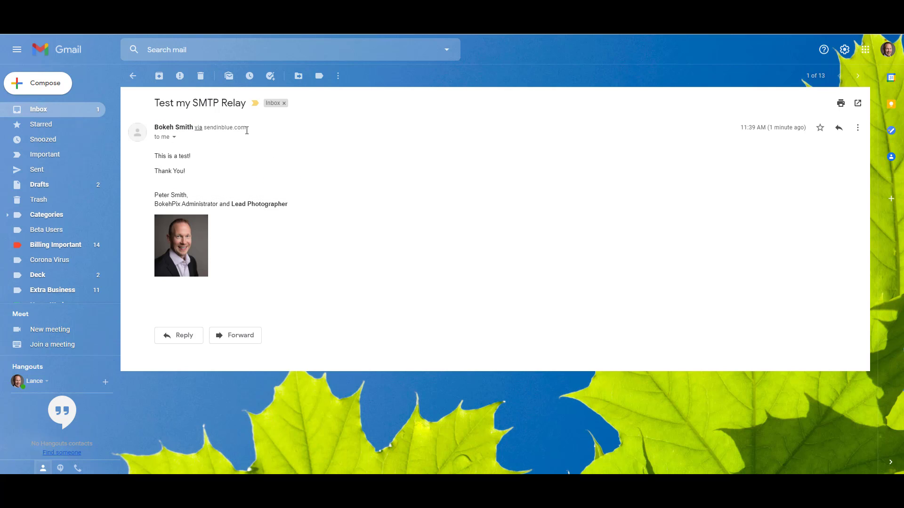
pyautogui.click(174, 137)
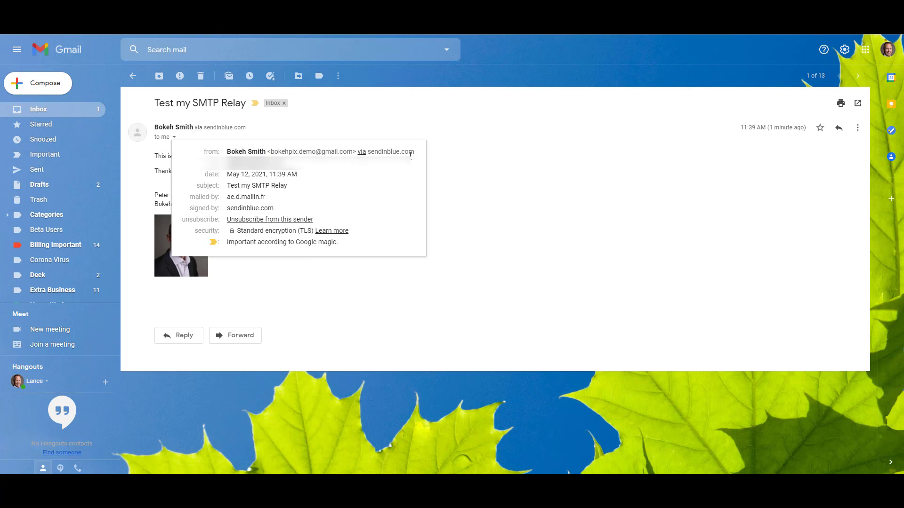
pyautogui.moveTo(271, 150); pyautogui.dragTo(347, 153)
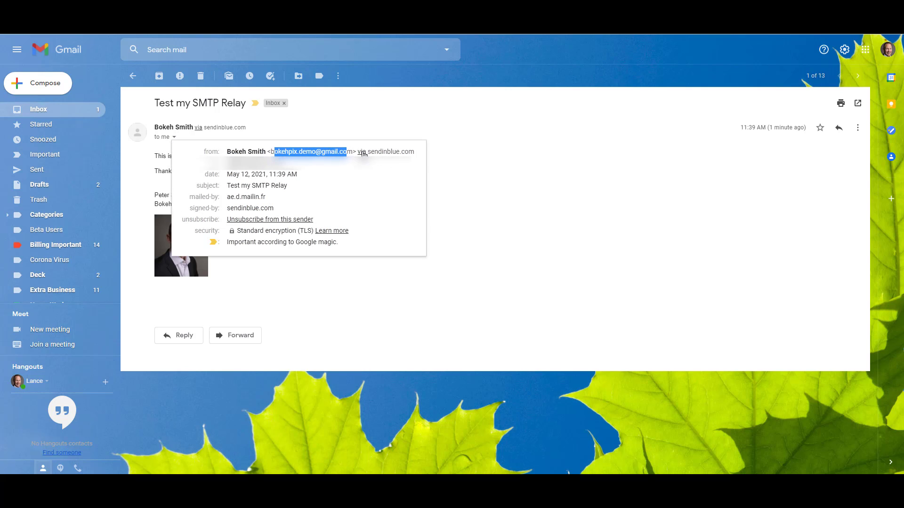
pyautogui.click(472, 161)
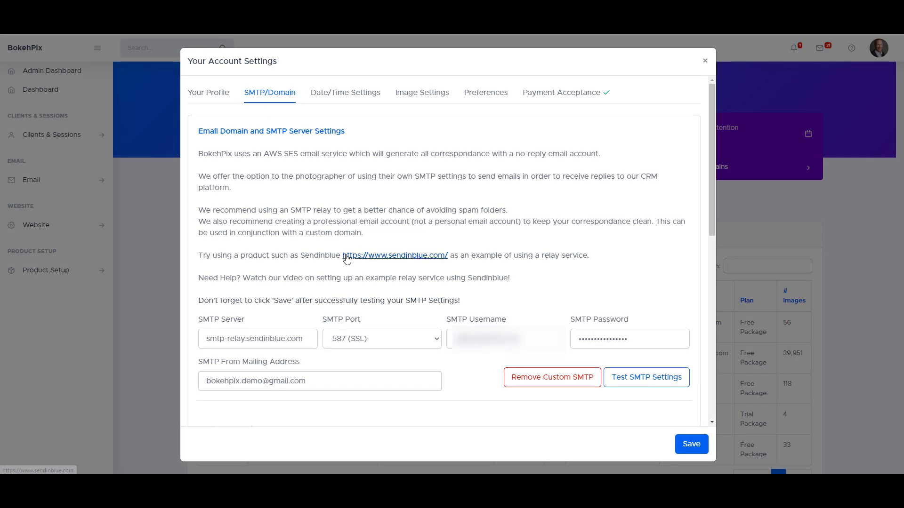
# Step: Examine the Custom Domain instructions and status in the account settings, including the names and values of the CNAME records for the DNS
pyautogui.scroll(-6, 349, 257)
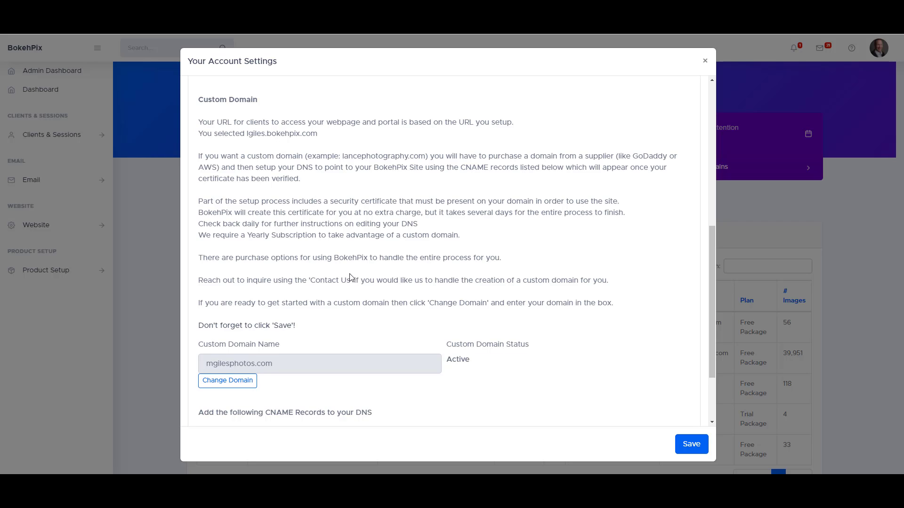
pyautogui.scroll(-1, 350, 277)
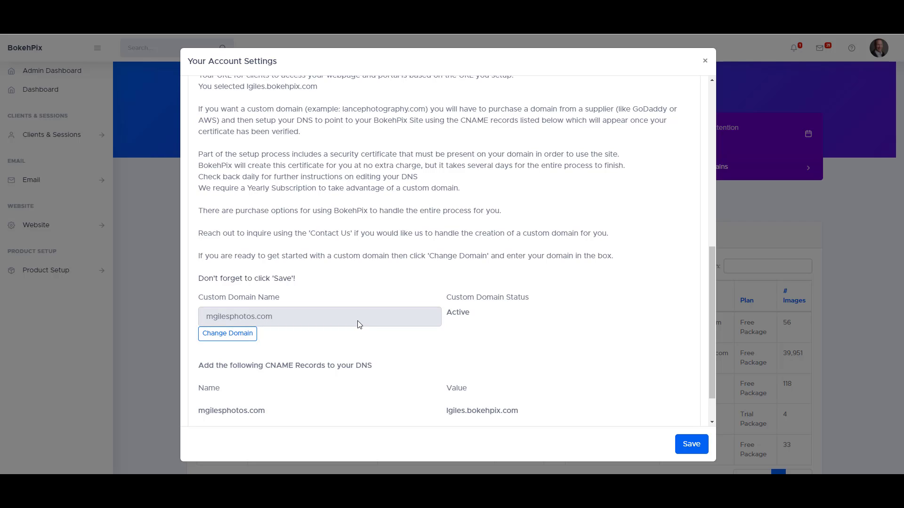
pyautogui.scroll(-1, 360, 322)
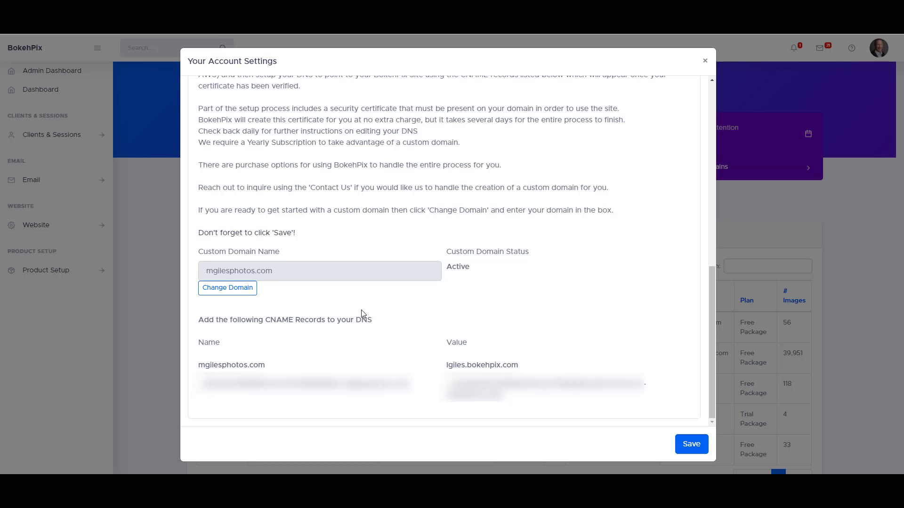
pyautogui.doubleClick(272, 323)
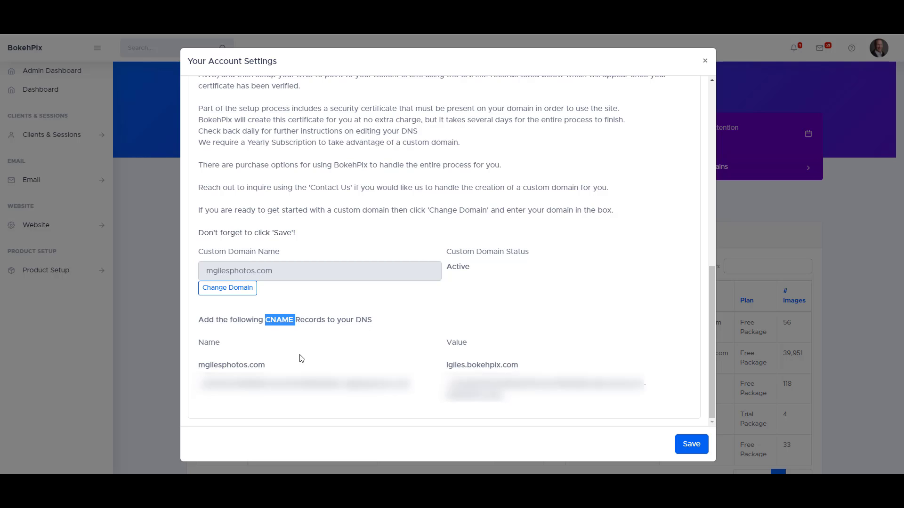
pyautogui.doubleClick(363, 324)
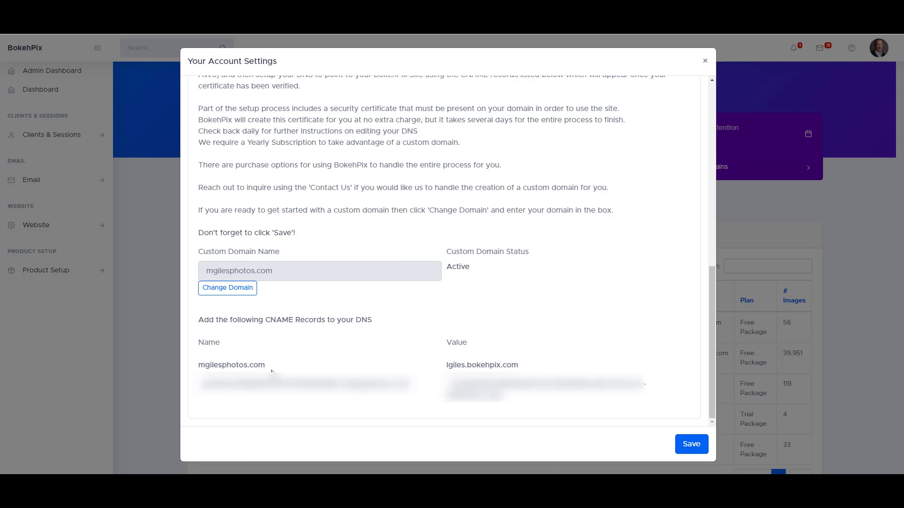
pyautogui.moveTo(274, 370); pyautogui.dragTo(247, 368)
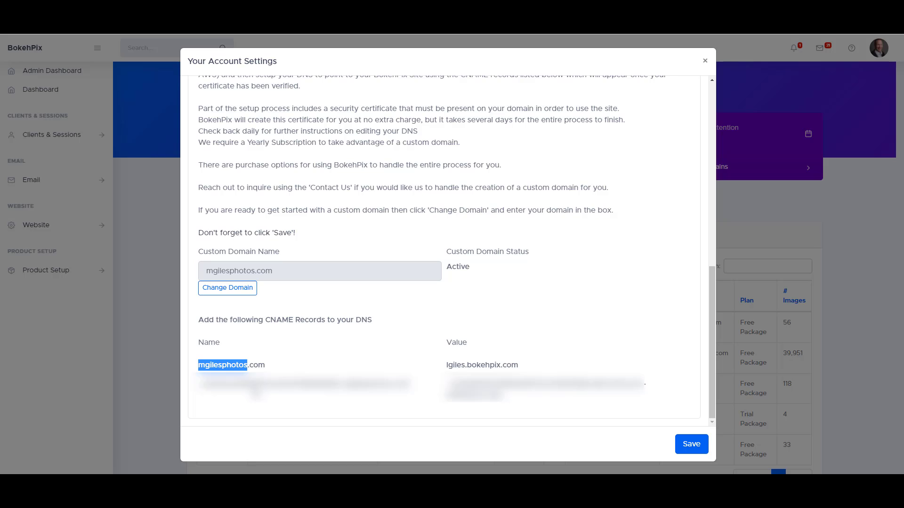
pyautogui.click(454, 366)
pyautogui.doubleClick(448, 366)
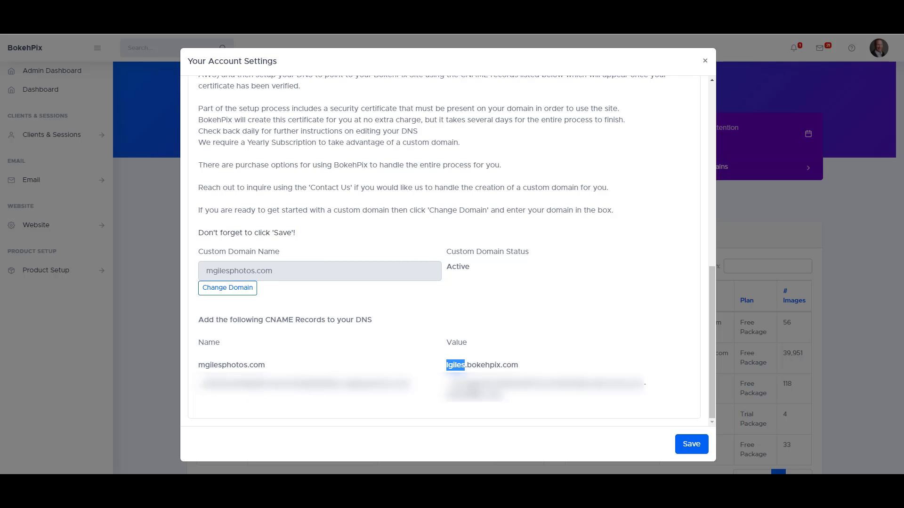
pyautogui.click(403, 365)
pyautogui.moveTo(415, 387); pyautogui.dragTo(194, 385)
pyautogui.moveTo(505, 396); pyautogui.dragTo(444, 384)
pyautogui.click(404, 332)
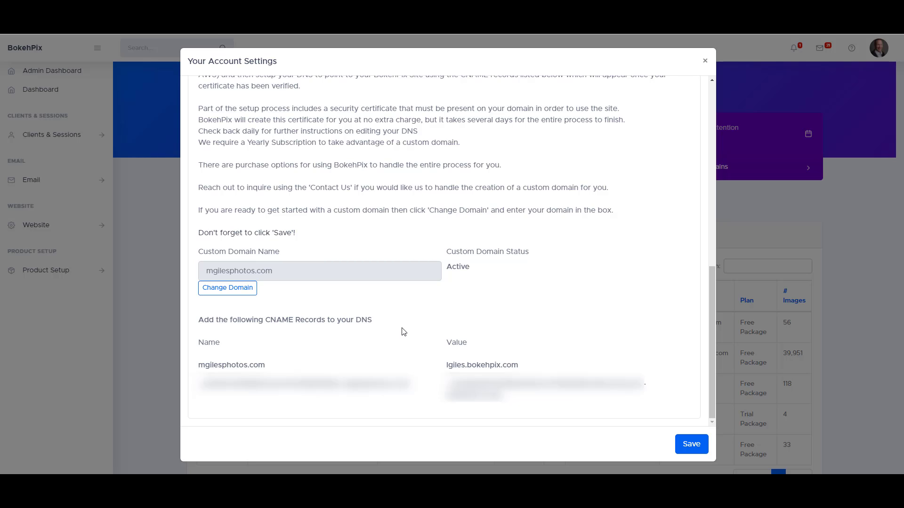